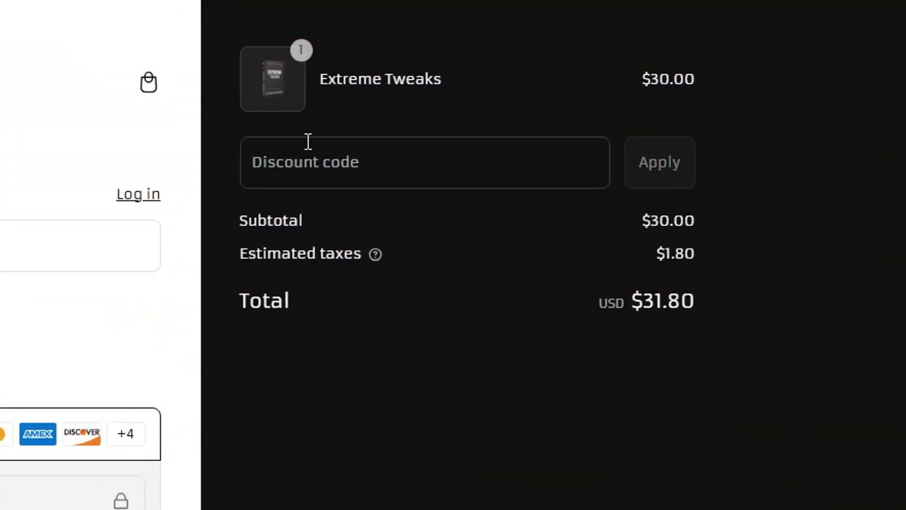
- Apply discount code YT15, then review Risxn Free V13.bat in Notepad and close it
{"action": "left_click", "coordinate": [309, 153]}
{"action": "type", "text": "YT15"}
{"action": "left_click", "coordinate": [659, 162]}
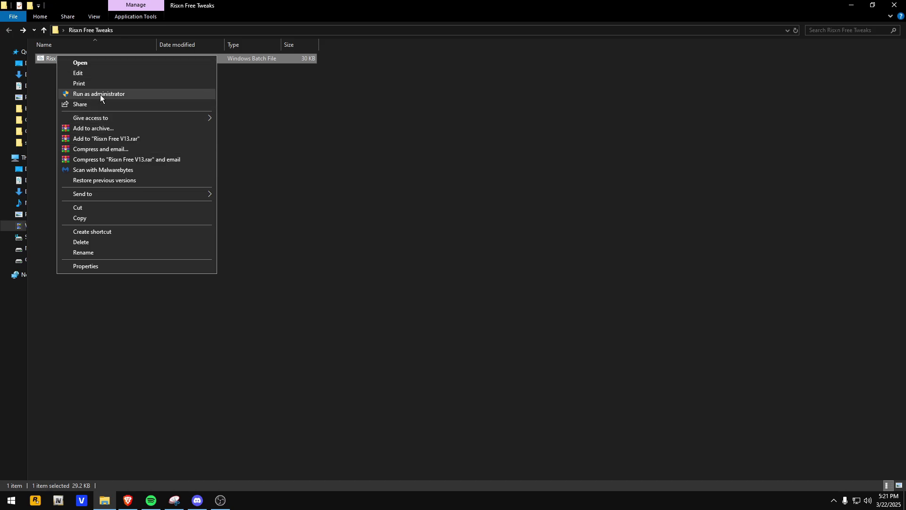
{"action": "left_click", "coordinate": [94, 71]}
{"action": "left_click", "coordinate": [462, 265]}
{"action": "scroll", "coordinate": [354, 284], "scroll_direction": "down", "scroll_amount": 10}
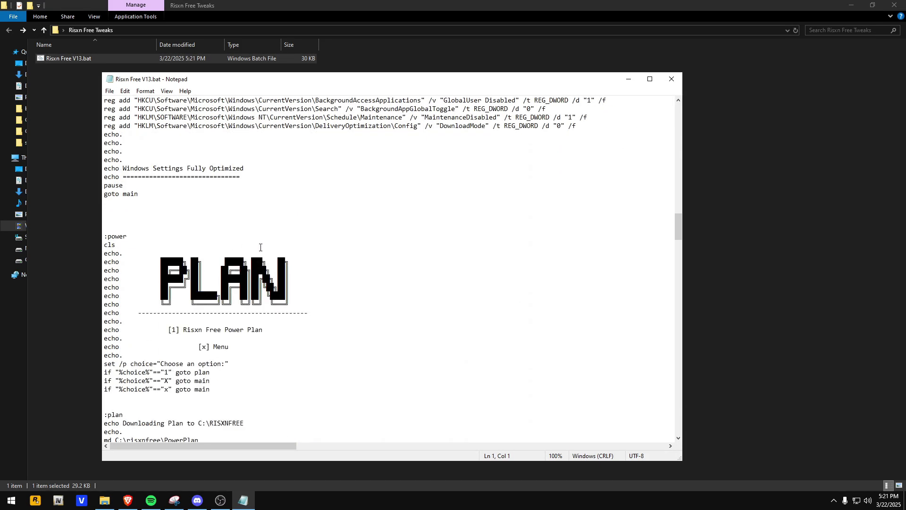
{"action": "scroll", "coordinate": [354, 283], "scroll_direction": "down", "scroll_amount": 10}
{"action": "left_click", "coordinate": [671, 79]}
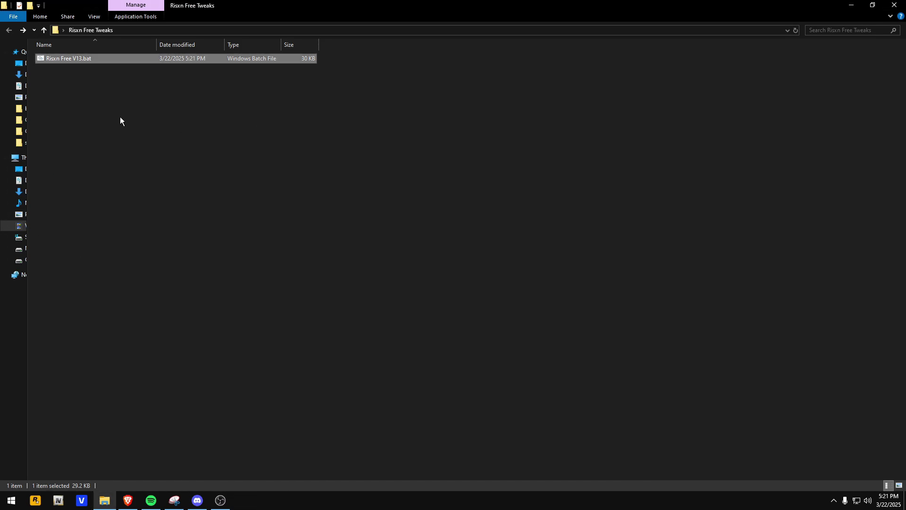
{"action": "right_click", "coordinate": [63, 61]}
- Run the panel as administrator, maximize it, and apply the option 2 Windows Settings tweaks
{"action": "left_click", "coordinate": [113, 90]}
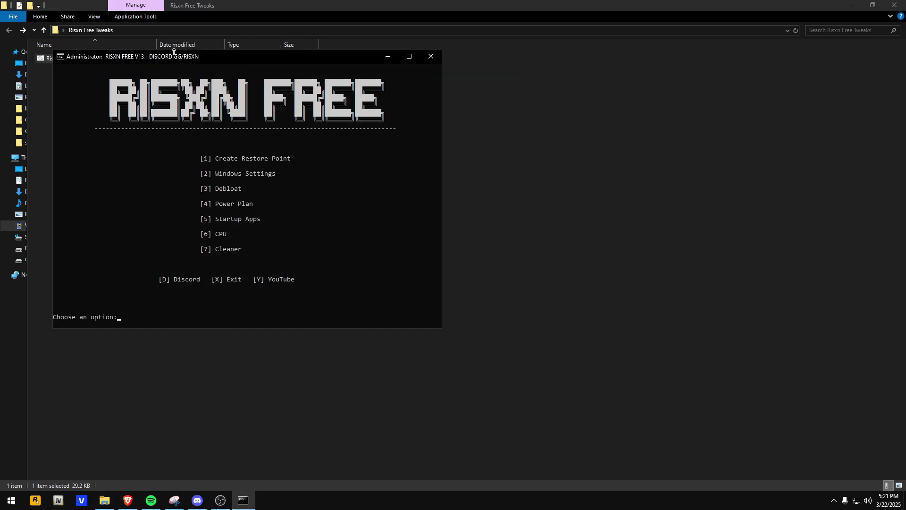
{"action": "left_click", "coordinate": [408, 56]}
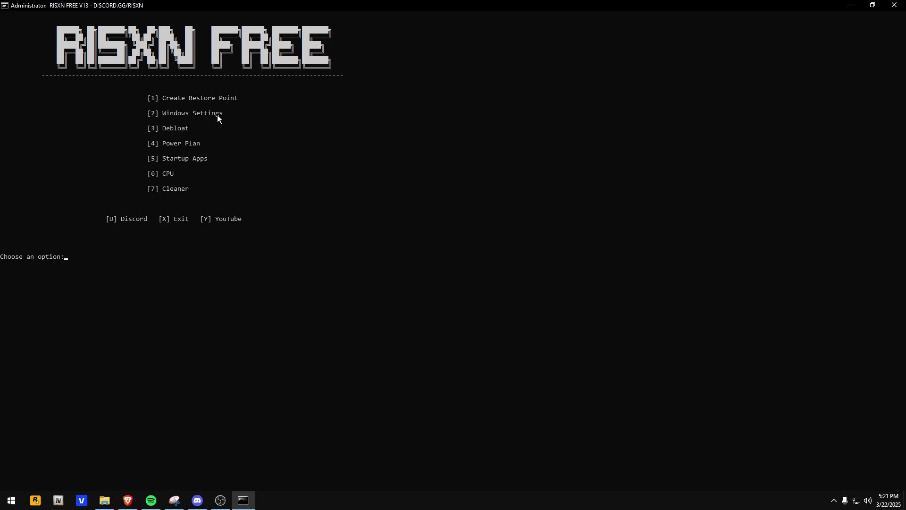
{"action": "type", "text": "2"}
{"action": "key", "text": "Return"}
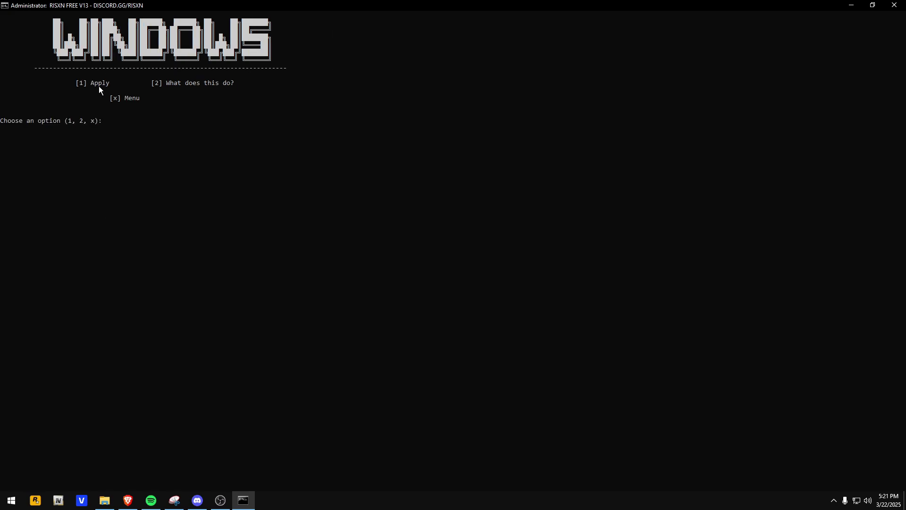
{"action": "type", "text": "2"}
{"action": "key", "text": "Return"}
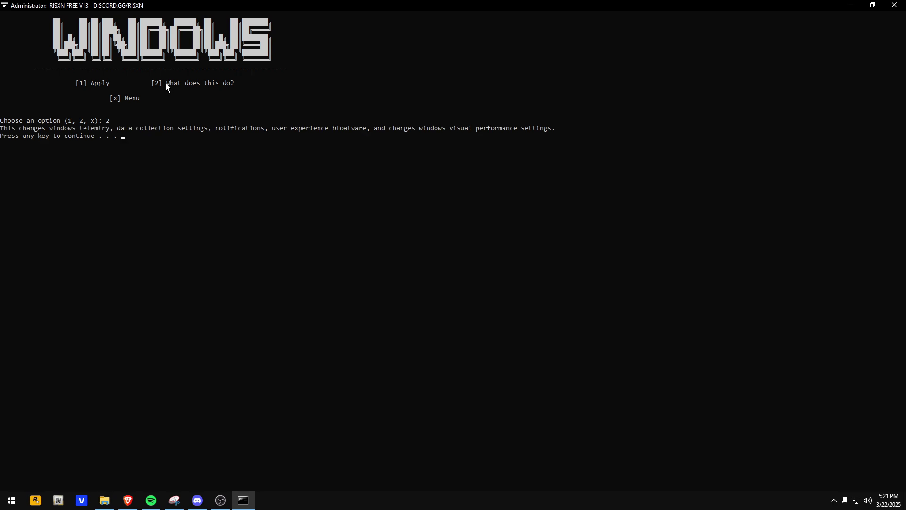
{"action": "key", "text": "Return"}
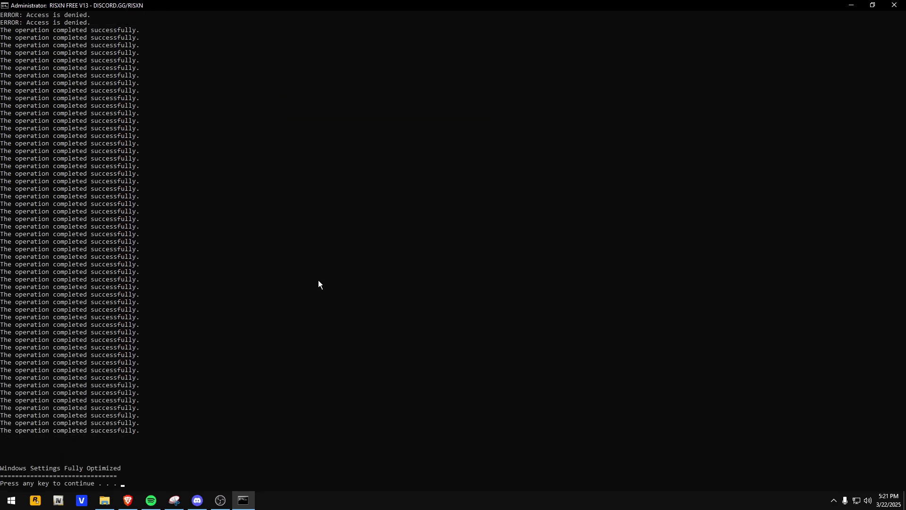
{"action": "key", "text": "Return"}
{"action": "type", "text": "3"}
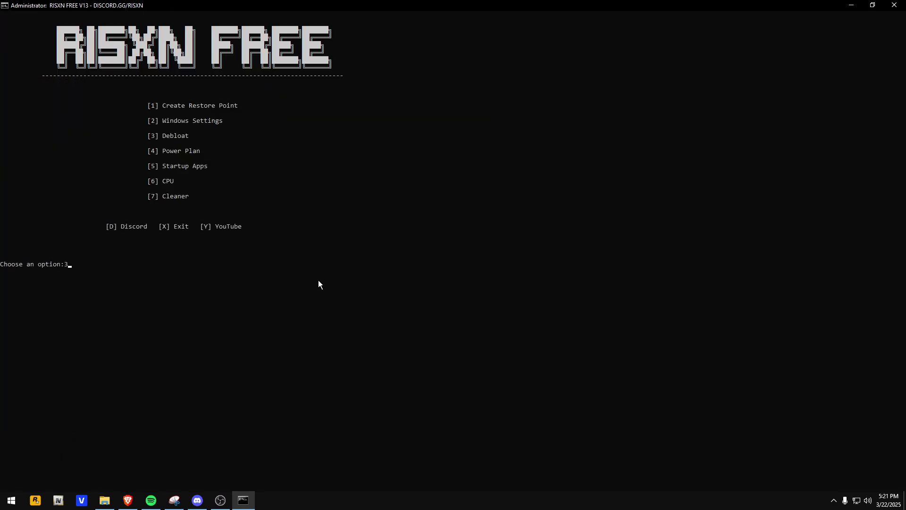
- Open the Debloat section (option 3) and leave it with X without applying anything
{"action": "key", "text": "Return"}
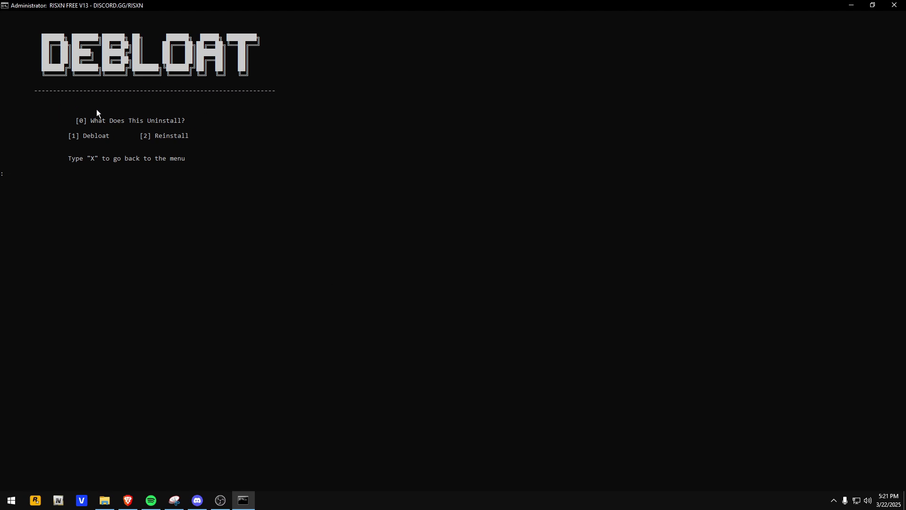
{"action": "type", "text": "1"}
{"action": "key", "text": "BackSpace"}
{"action": "type", "text": "x"}
{"action": "key", "text": "Return"}
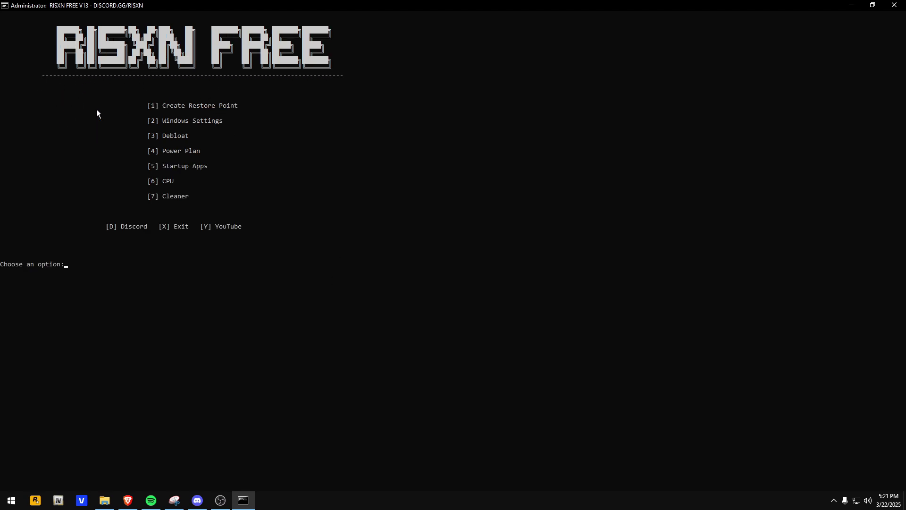
{"action": "type", "text": "4"}
- Install the Risxn Free Power Plan and verify all startup apps are disabled in Task Manager
{"action": "key", "text": "Return"}
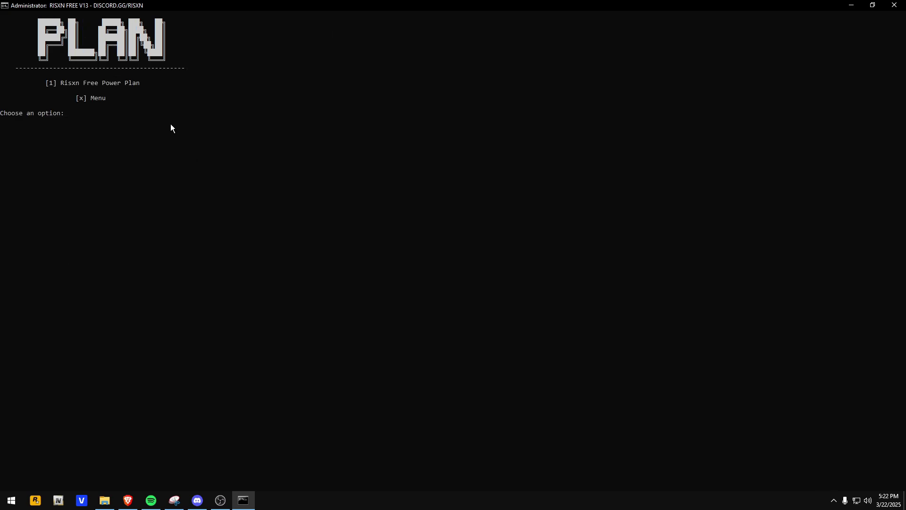
{"action": "type", "text": "1"}
{"action": "key", "text": "Return"}
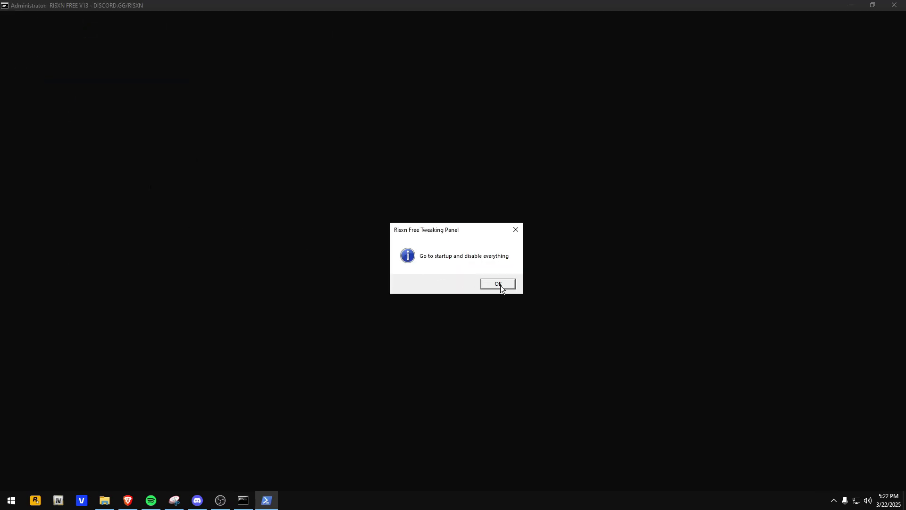
{"action": "left_click", "coordinate": [501, 285]}
{"action": "left_click", "coordinate": [564, 187]}
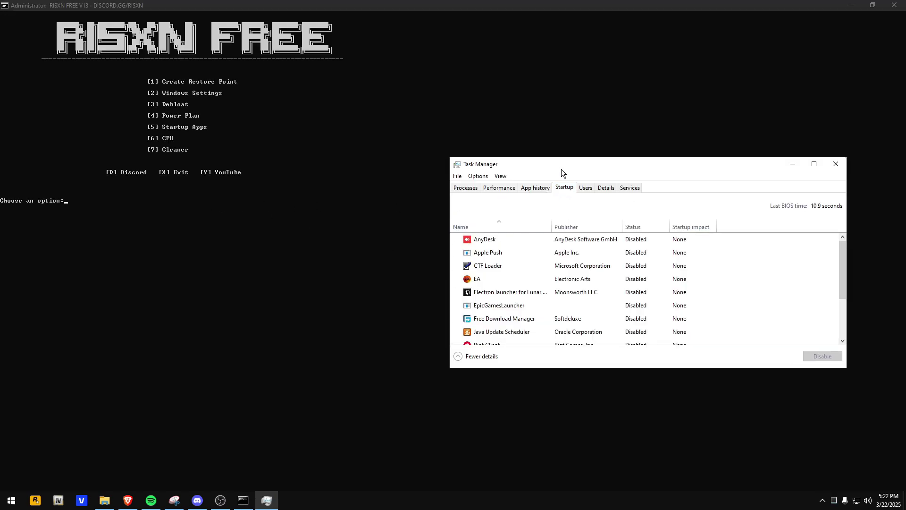
{"action": "left_click_drag", "start_coordinate": [562, 169], "coordinate": [460, 154]}
{"action": "scroll", "coordinate": [535, 298], "scroll_direction": "down", "scroll_amount": 3}
{"action": "scroll", "coordinate": [535, 312], "scroll_direction": "up", "scroll_amount": 3}
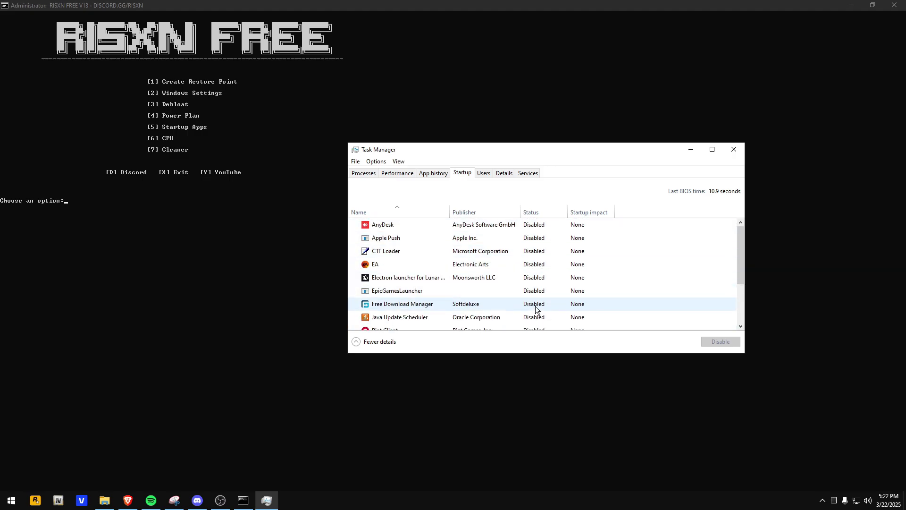
{"action": "left_click", "coordinate": [733, 150]}
{"action": "type", "text": "6"}
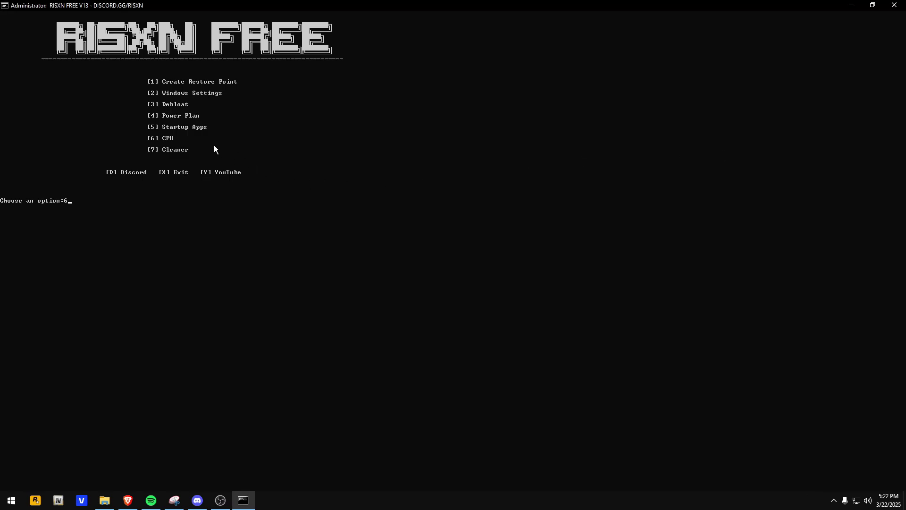
- Apply the option 6 CPU tweaks and run the option 7 Cleaner to delete temp files
{"action": "key", "text": "Return"}
{"action": "key", "text": "Return"}
{"action": "type", "text": "7"}
{"action": "key", "text": "Return"}
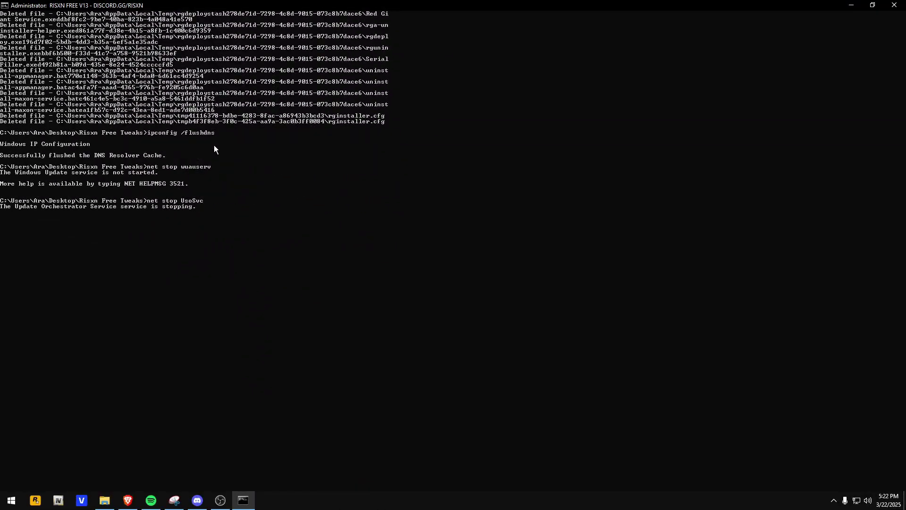
{"action": "key", "text": "Return"}
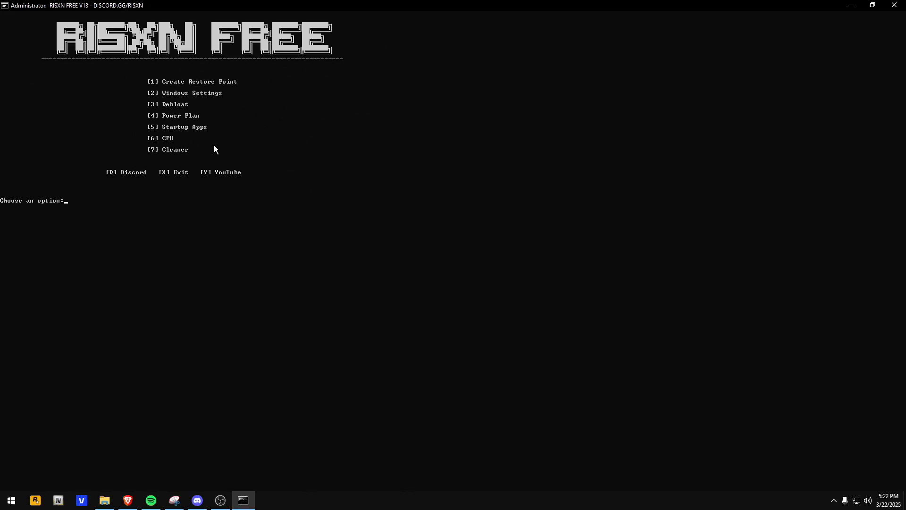